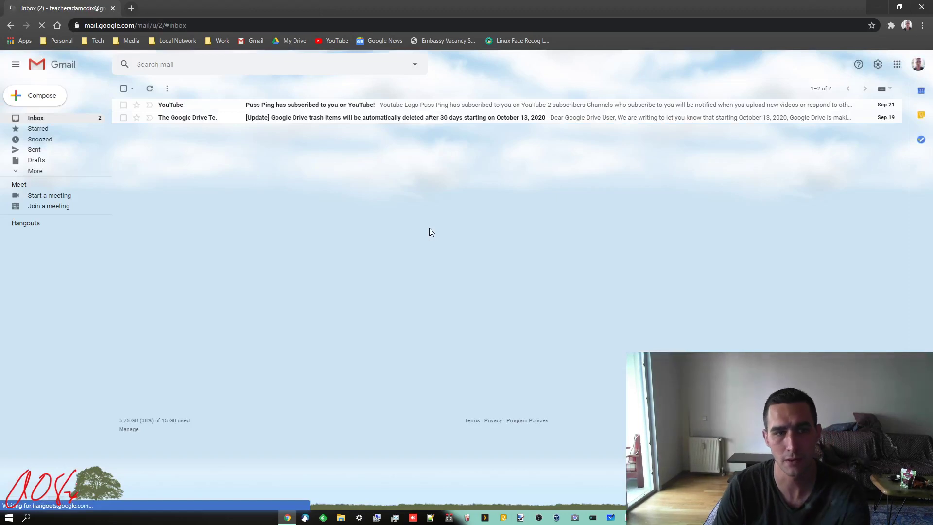
# Step: Delete all messages in the inbox
pyautogui.click(123, 89)
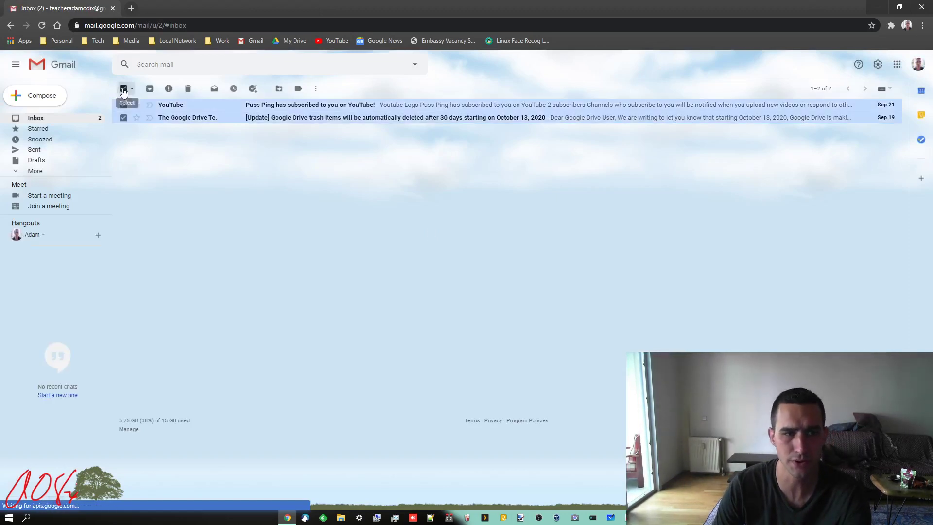
pyautogui.click(188, 88)
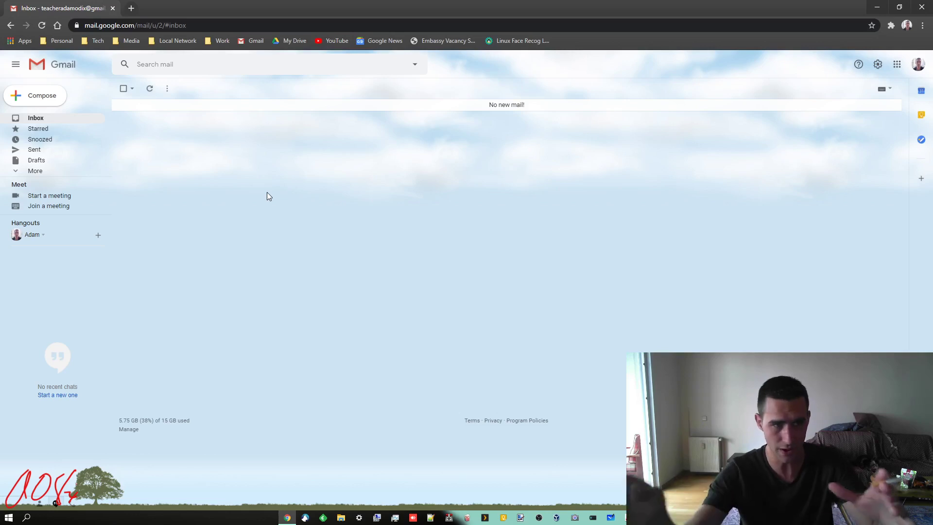
# Step: Open the full mail settings, set the display language to English (UK), and set it back to English (US)
pyautogui.click(878, 65)
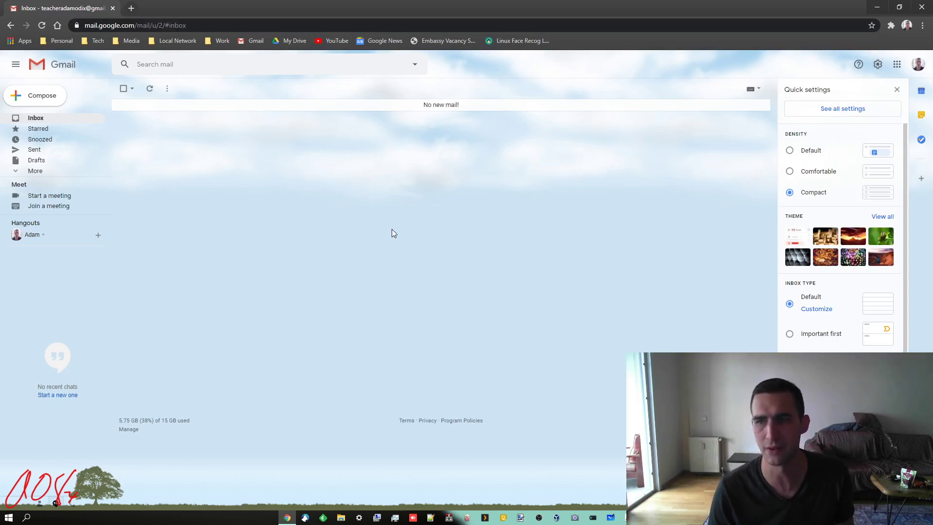
pyautogui.click(807, 111)
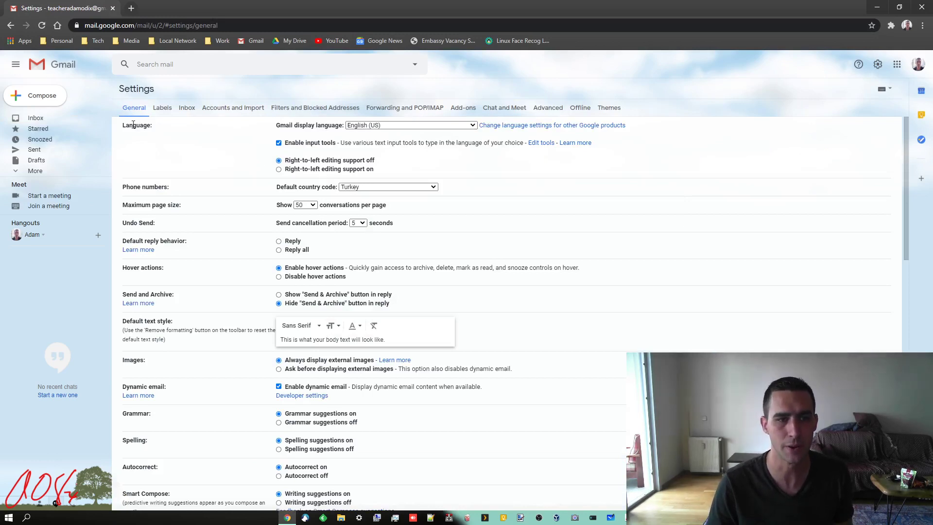
pyautogui.click(407, 126)
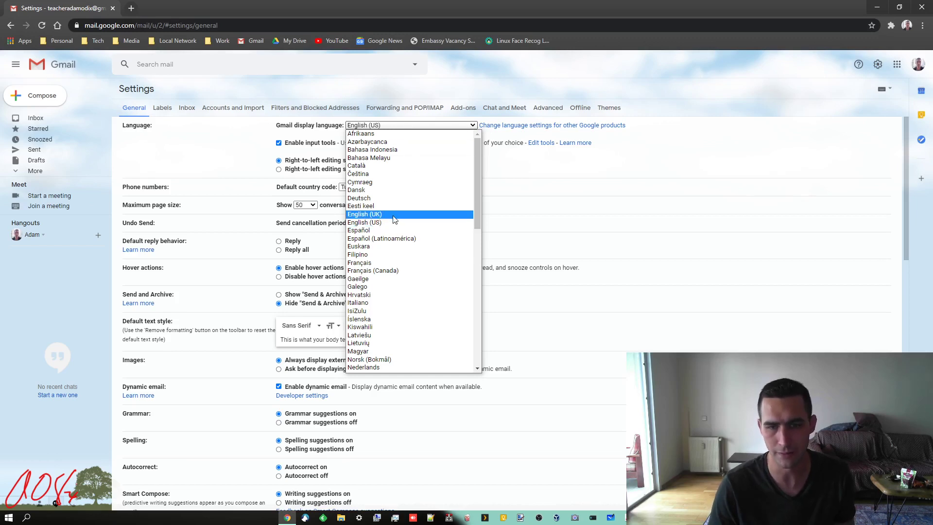
pyautogui.click(394, 214)
pyautogui.click(404, 125)
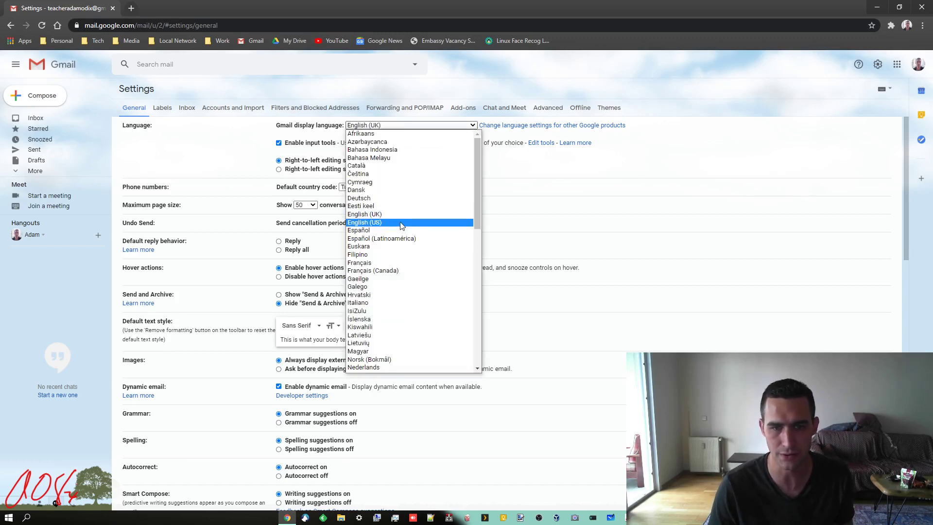
pyautogui.click(402, 223)
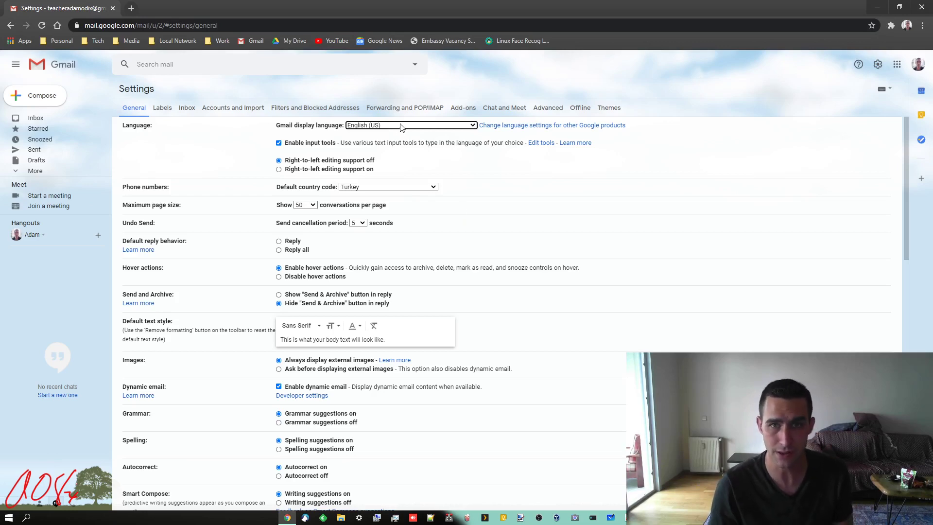
pyautogui.scroll(-15, 486, 291)
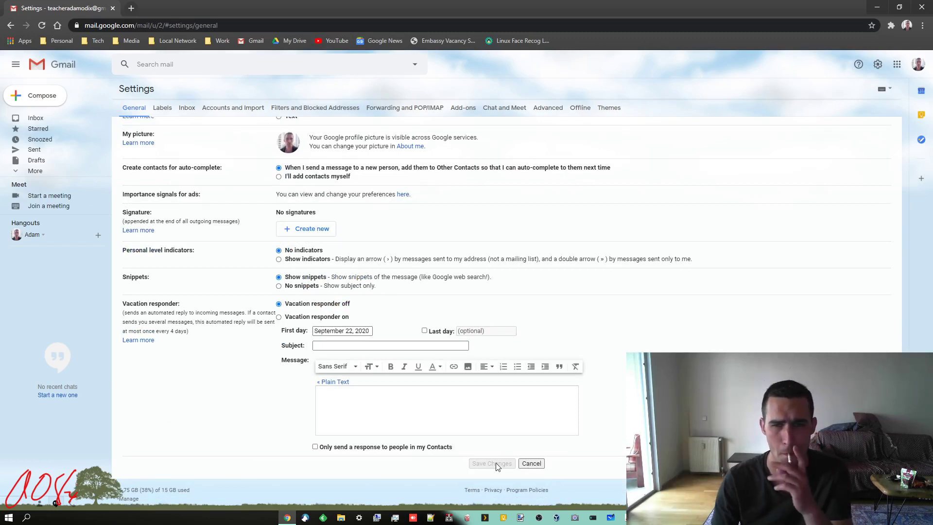
# Step: Review the account import and the forwarding and POP/IMAP settings, and return to the general settings
pyautogui.click(213, 113)
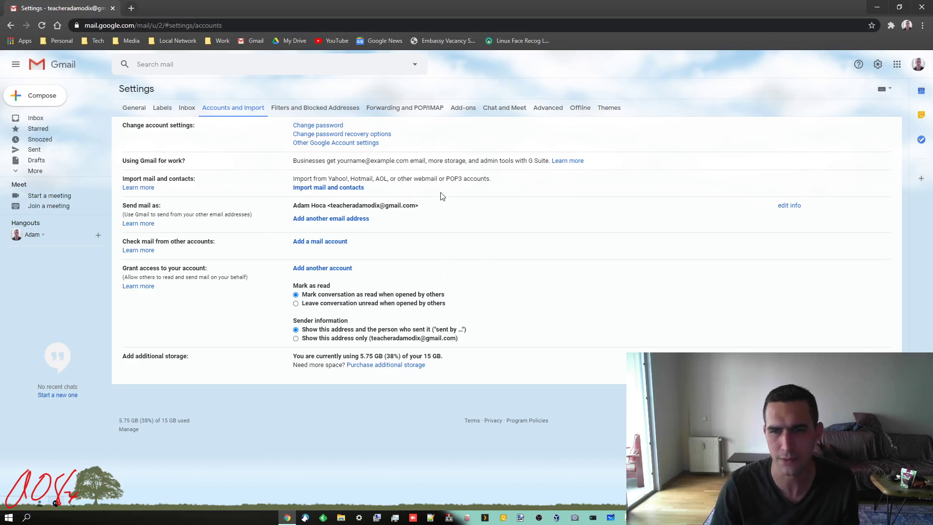
pyautogui.click(418, 113)
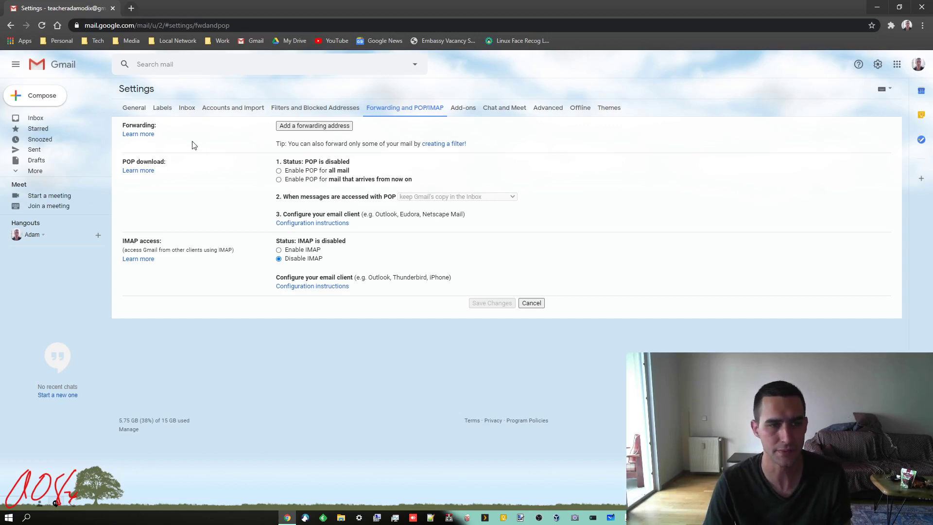
pyautogui.click(134, 108)
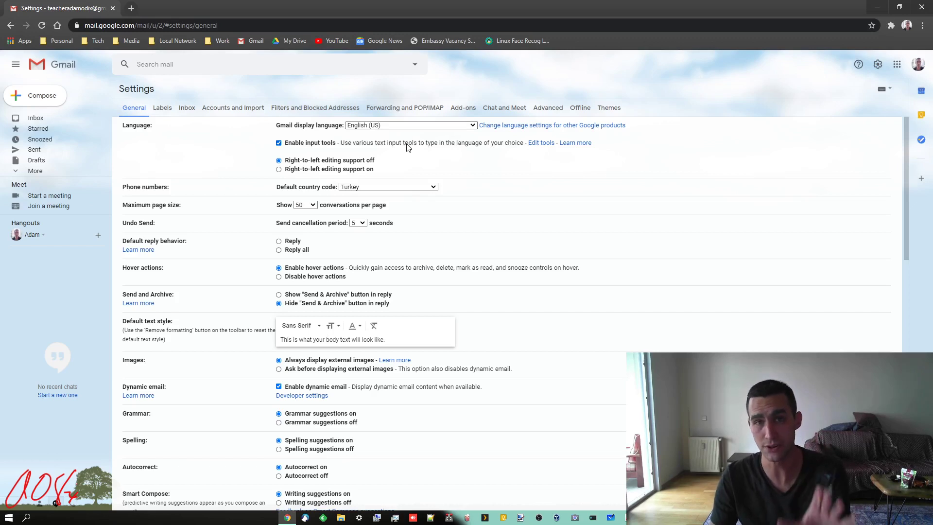
# Step: Open the language settings for other Google products and search the default language choices for "engl"
pyautogui.click(558, 127)
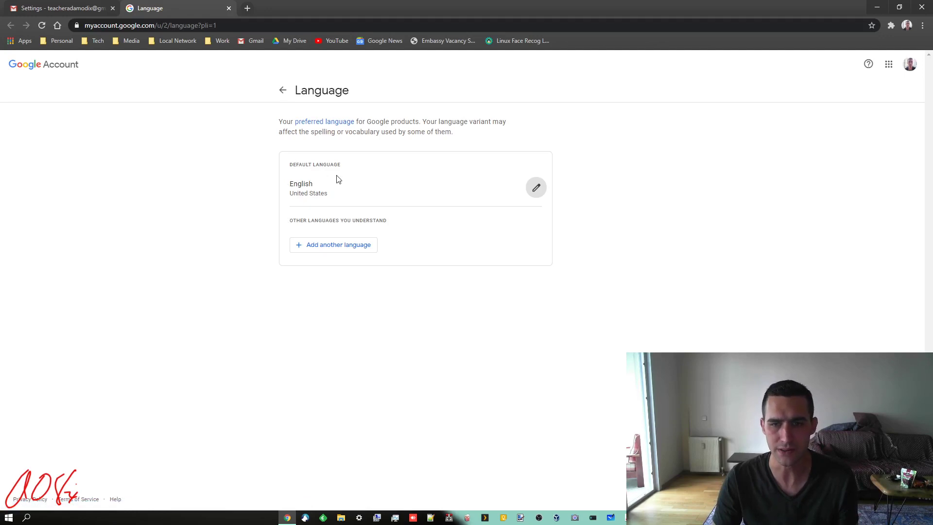
pyautogui.click(536, 190)
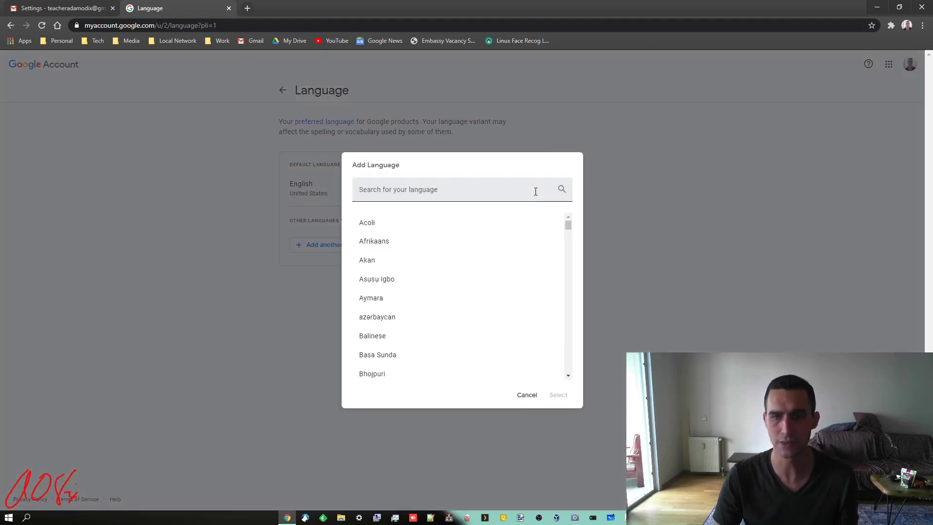
pyautogui.click(505, 187)
pyautogui.write('engl')
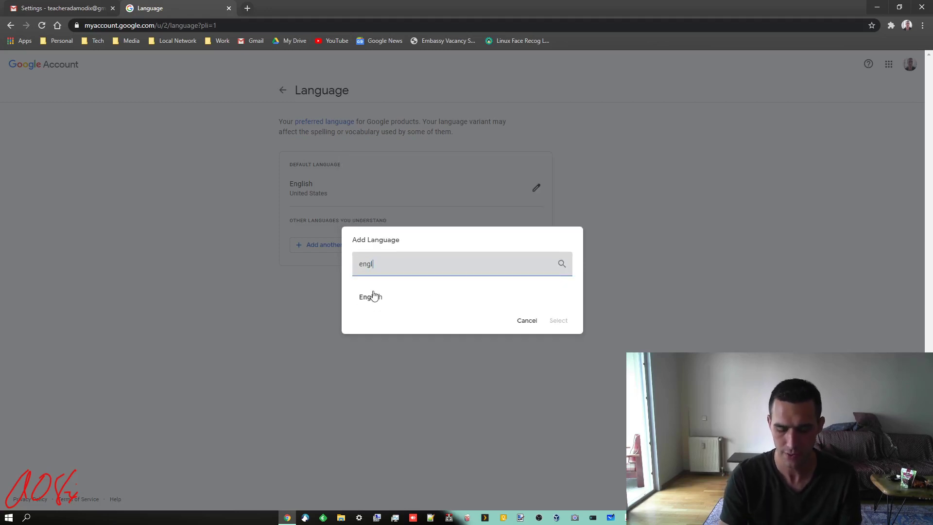
pyautogui.press('BackSpace')
pyautogui.press('BackSpace')
pyautogui.press('BackSpace')
pyautogui.scroll(-5, 373, 296)
pyautogui.scroll(-10, 429, 314)
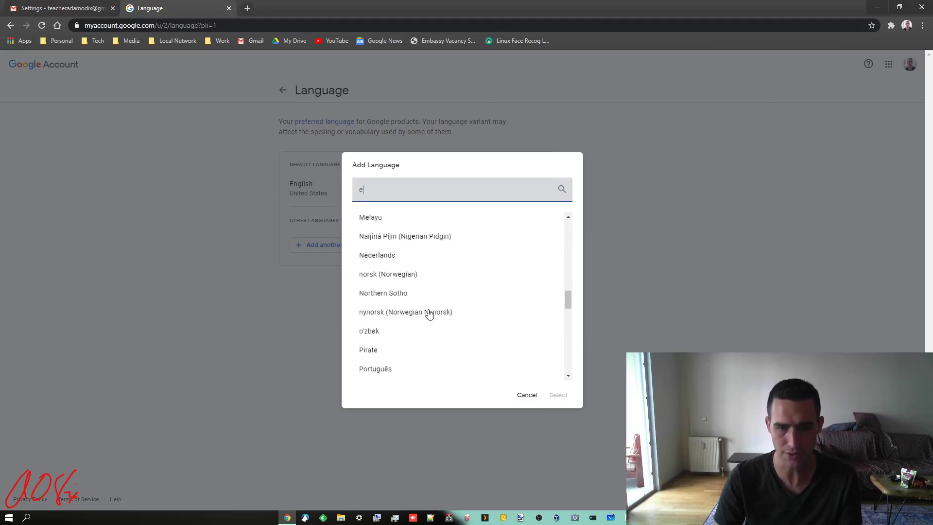
pyautogui.scroll(-20, 429, 314)
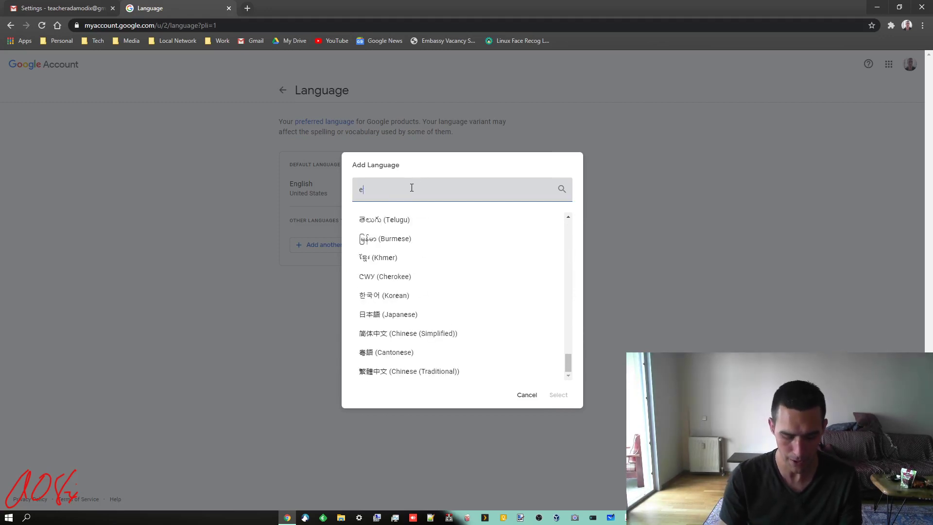
pyautogui.write('ngl')
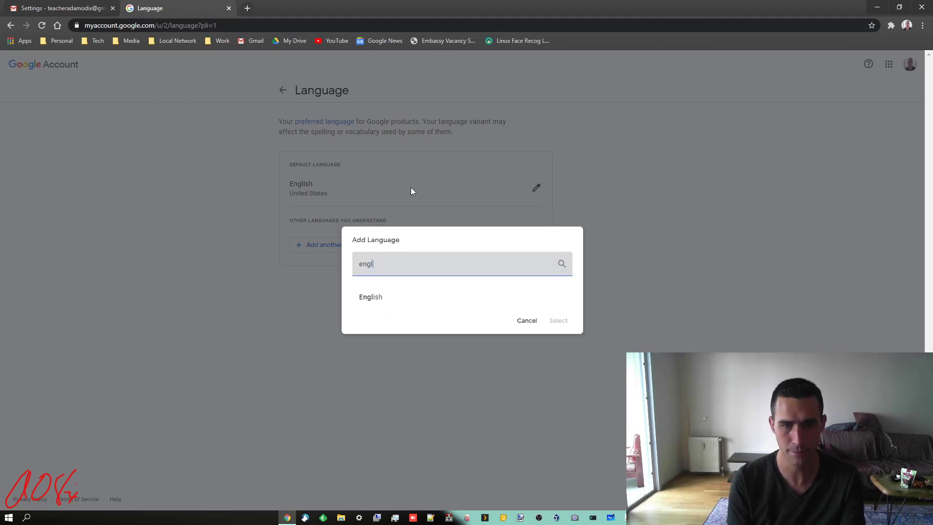
# Step: Choose English with United States as the country for the default language, and cancel the selection
pyautogui.click(365, 297)
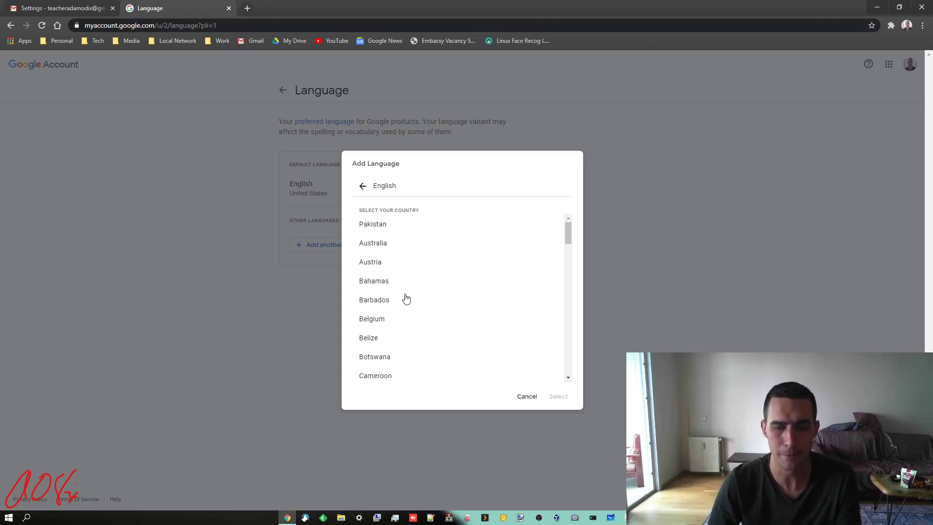
pyautogui.scroll(-20, 406, 299)
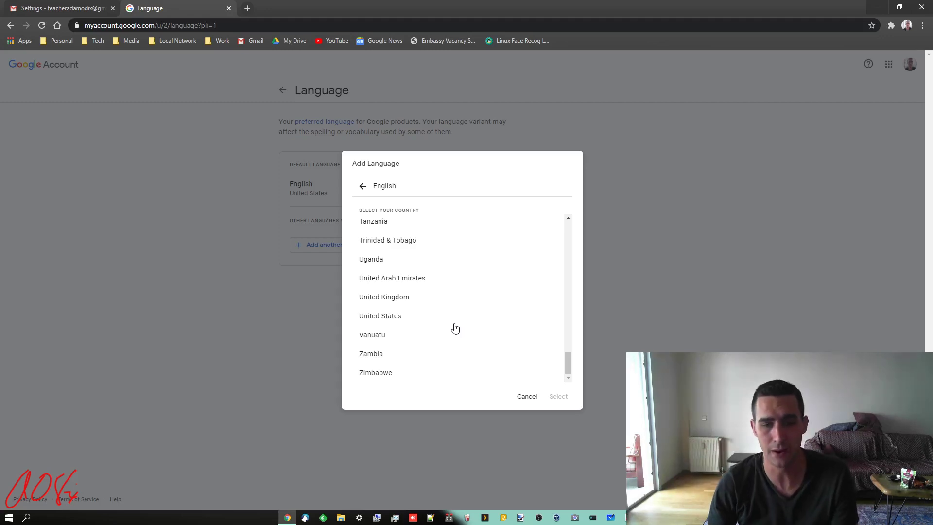
pyautogui.click(381, 323)
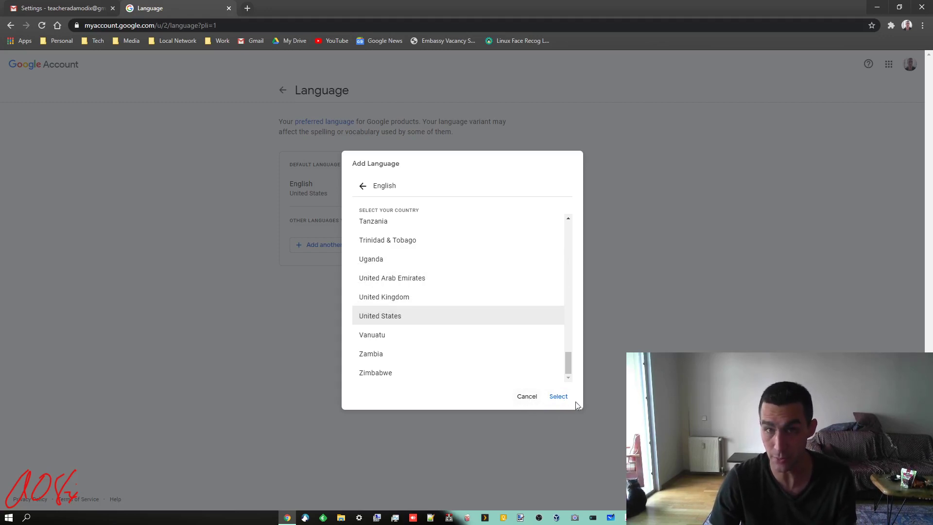
pyautogui.click(528, 401)
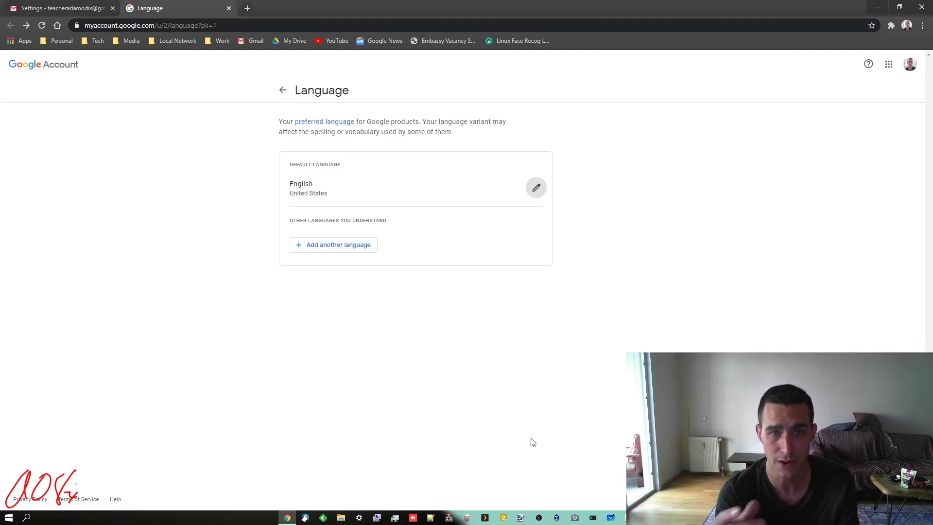
# Step: Close the account language page and reload the Gmail inbox
pyautogui.moveTo(453, 132); pyautogui.dragTo(283, 122)
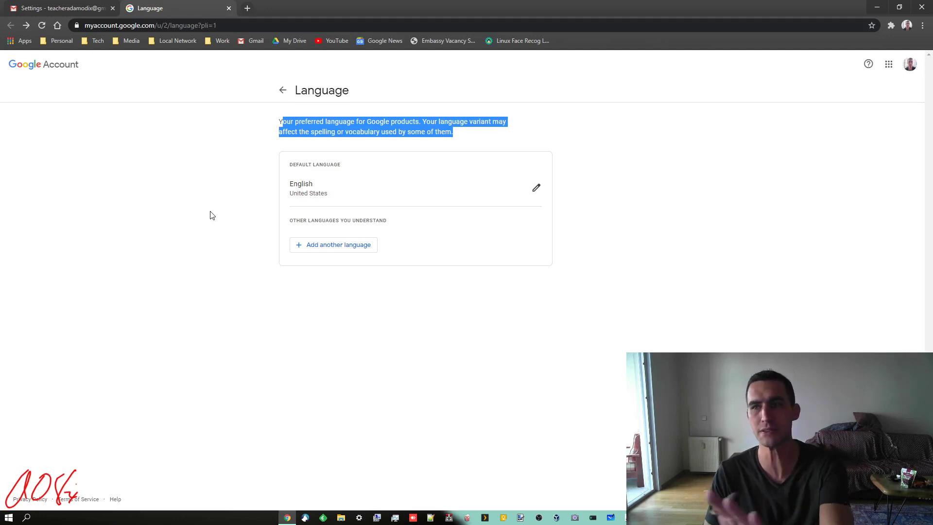
pyautogui.click(229, 8)
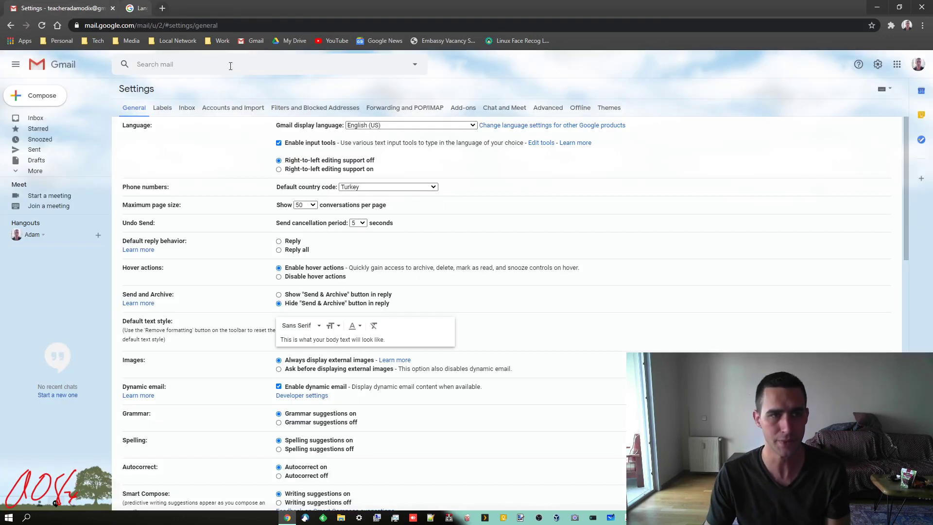
pyautogui.click(35, 120)
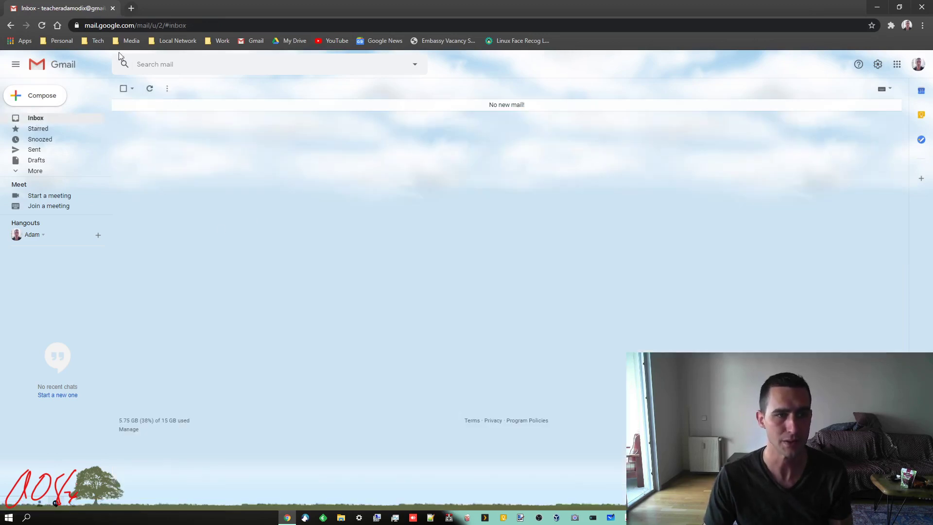
pyautogui.click(42, 25)
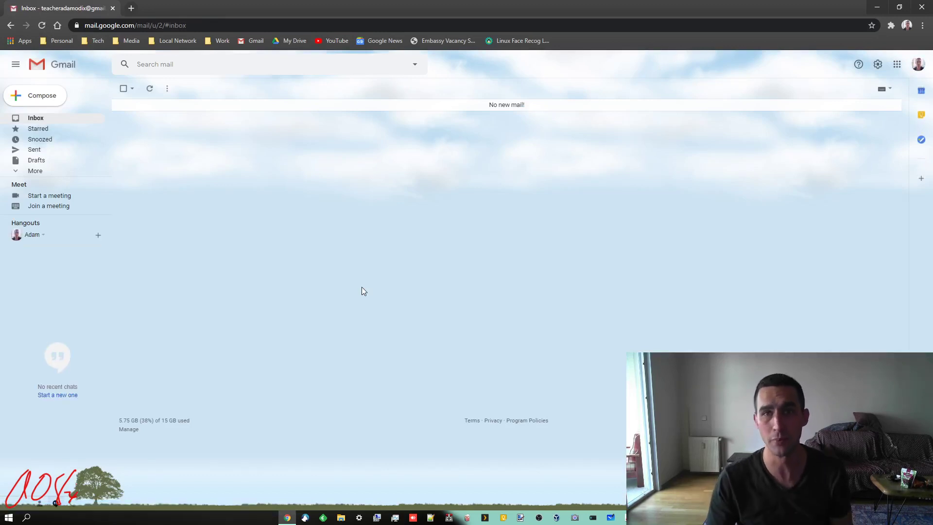
# Step: Reopen Gmail from the Google apps and open Google Drive for the same account
pyautogui.click(898, 64)
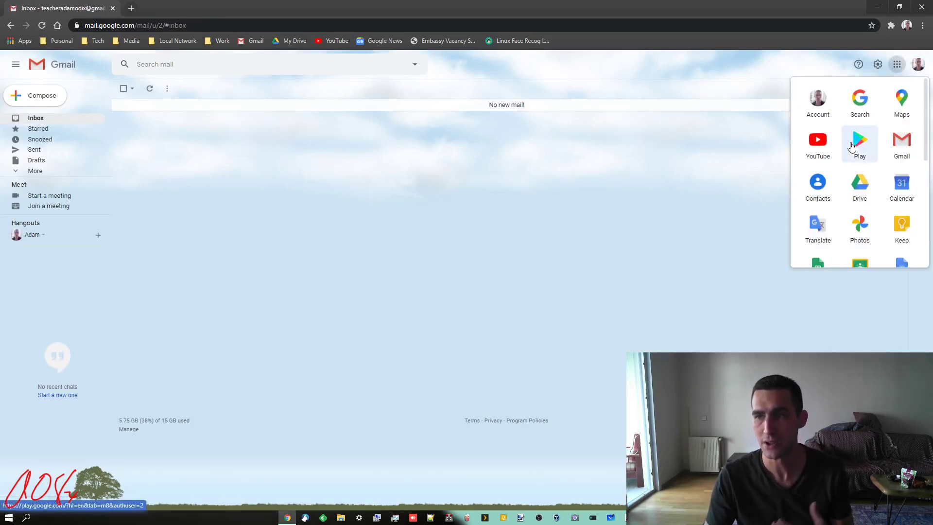
pyautogui.click(902, 142)
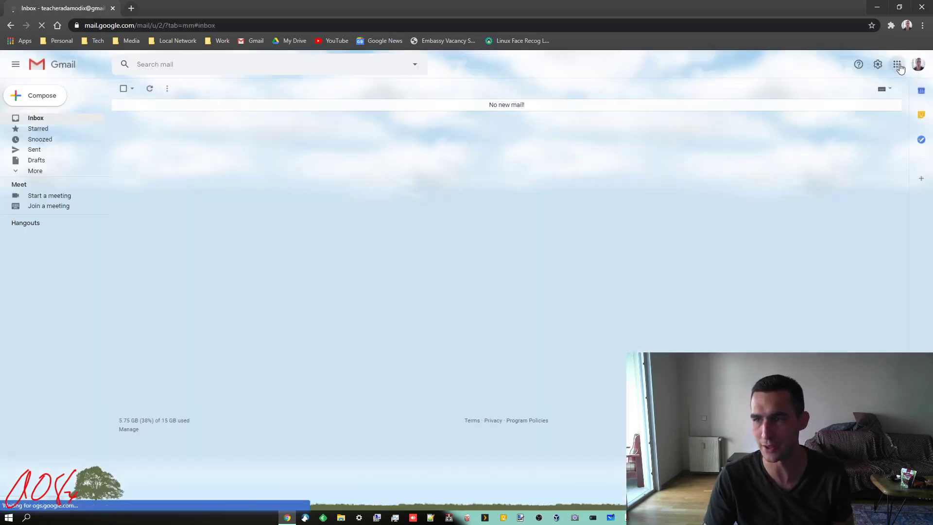
pyautogui.click(897, 65)
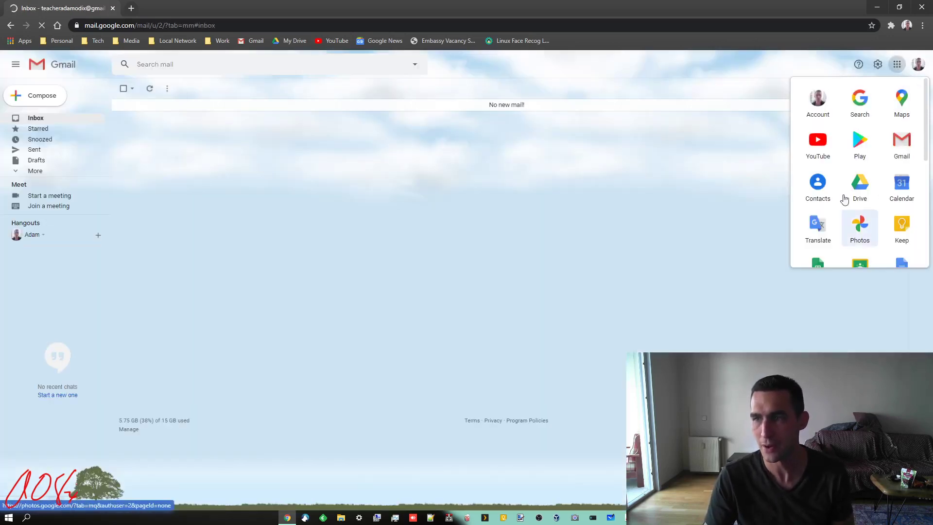
pyautogui.click(863, 187)
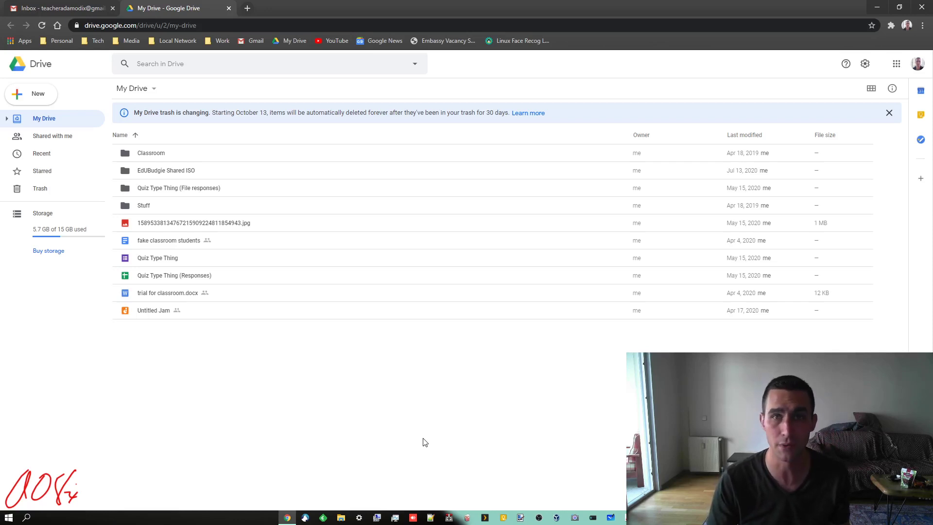
# Step: Examine the general, notification and connected-app settings of Google Drive, and close the settings
pyautogui.click(865, 64)
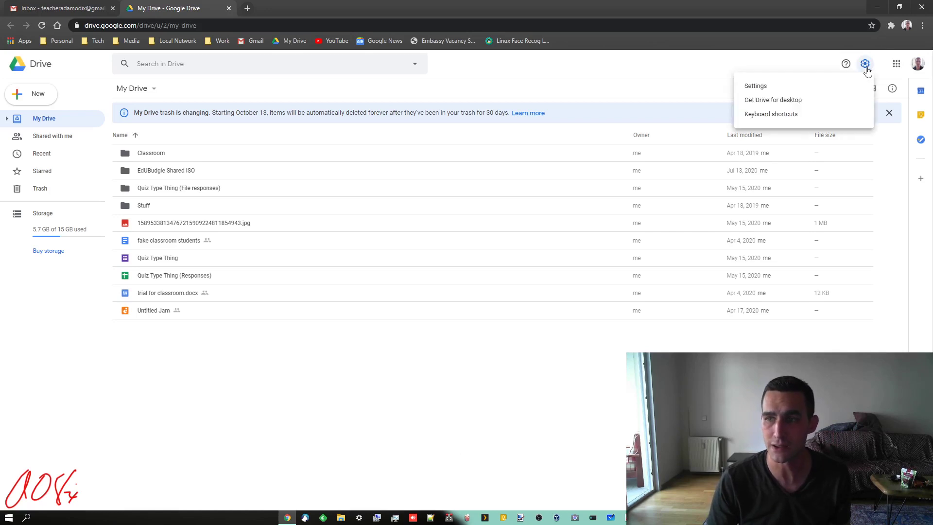
pyautogui.click(797, 85)
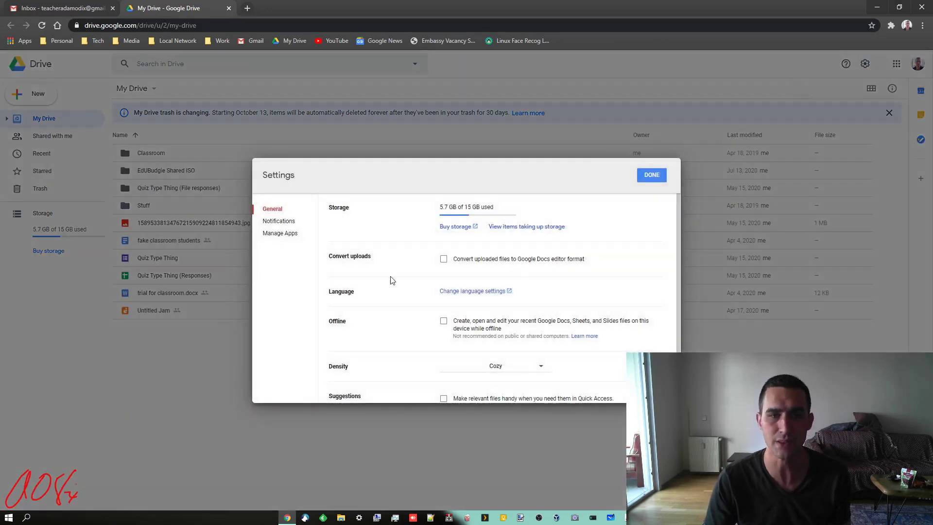
pyautogui.scroll(-1, 395, 289)
pyautogui.scroll(1, 408, 305)
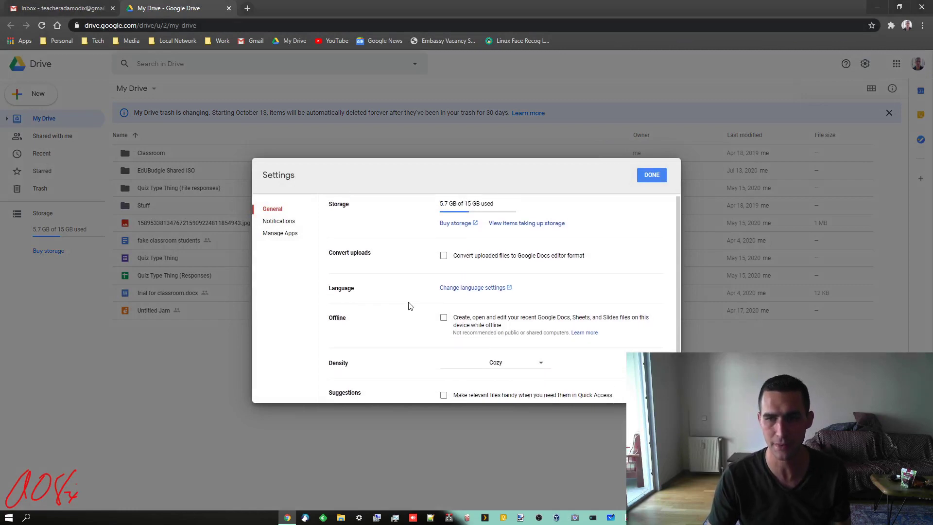
pyautogui.click(276, 221)
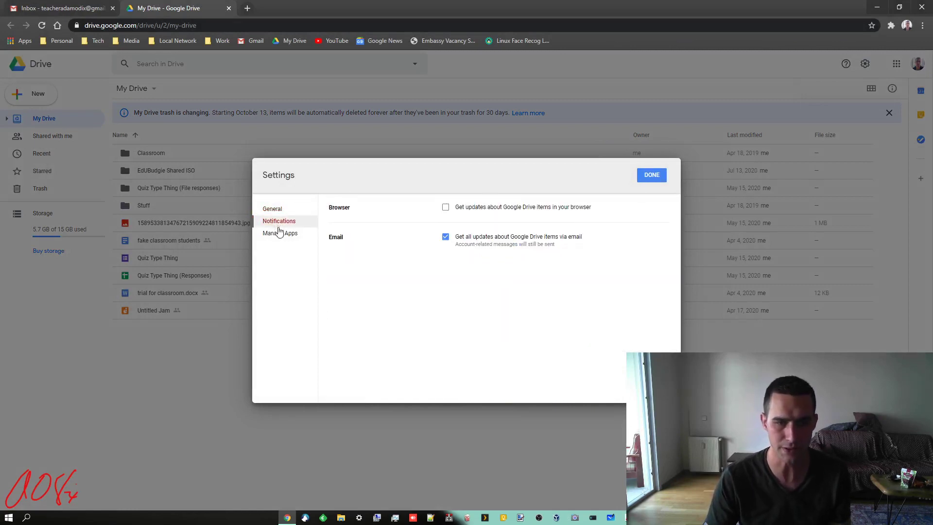
pyautogui.click(278, 234)
pyautogui.scroll(-5, 483, 329)
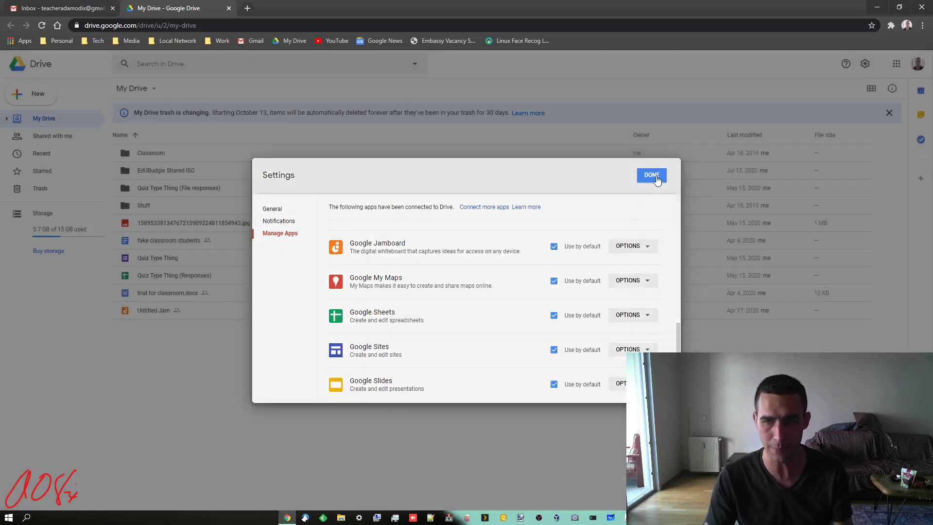
pyautogui.click(661, 174)
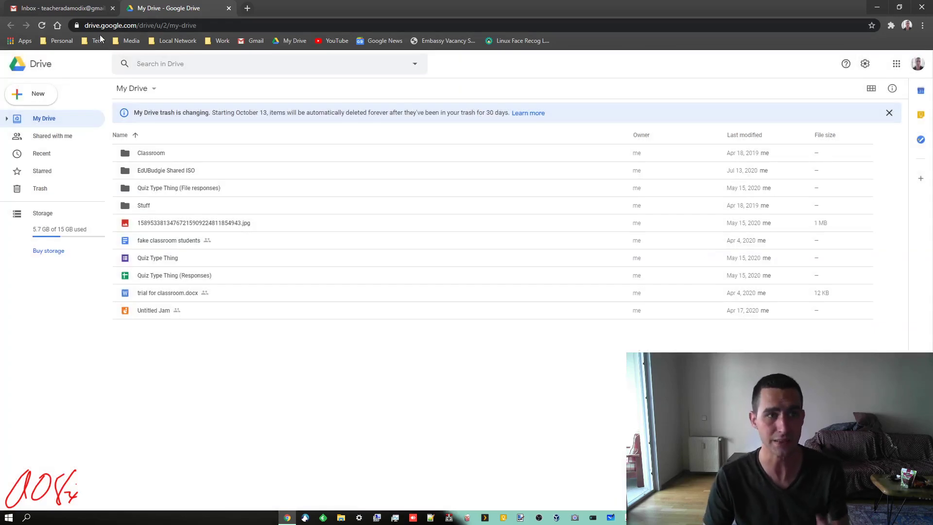
# Step: Close Google Drive and open the language settings for other Google products from Gmail's general settings
pyautogui.click(229, 8)
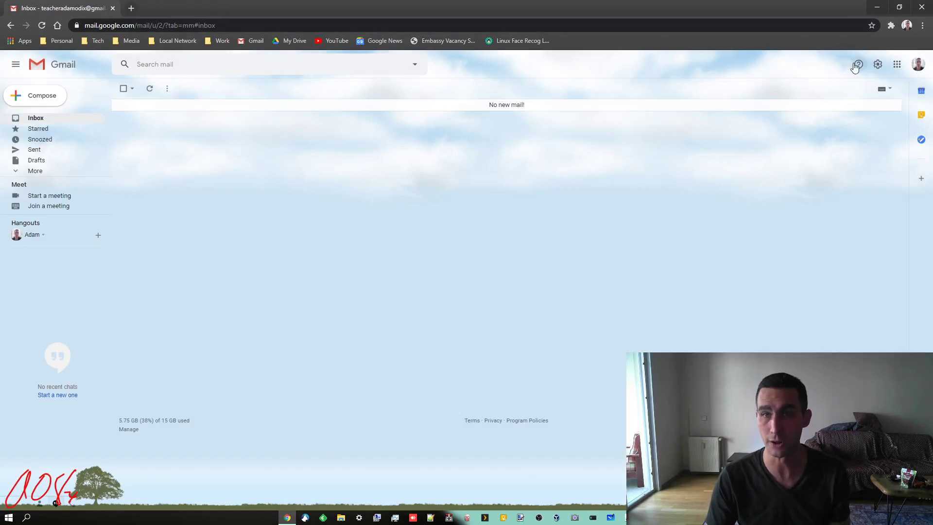
pyautogui.click(879, 65)
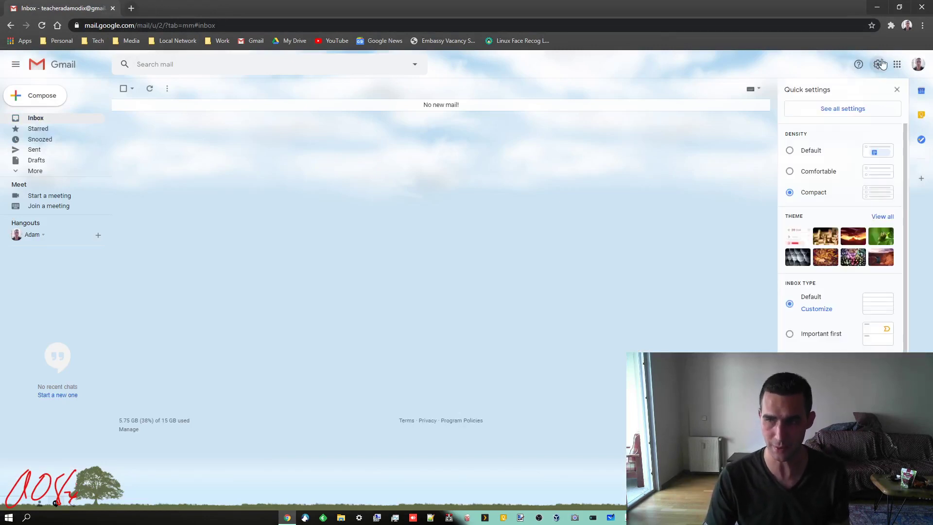
pyautogui.click(826, 110)
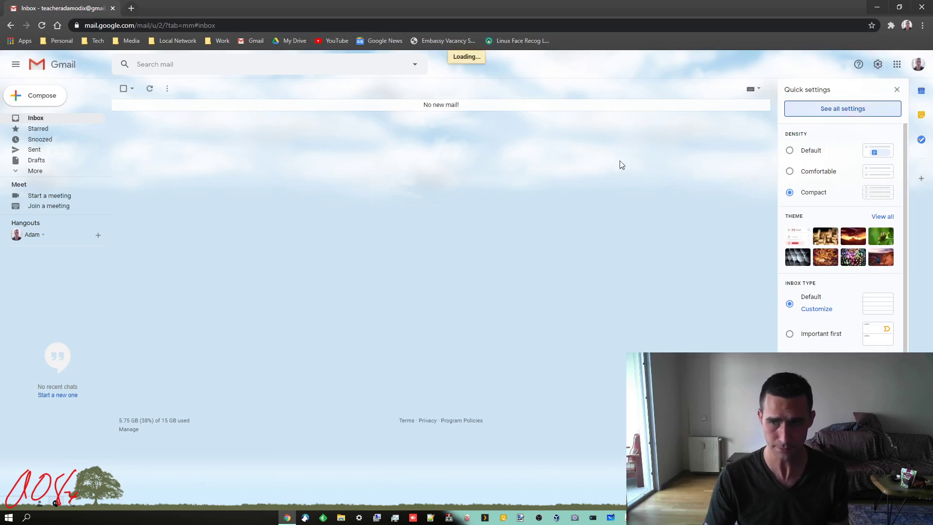
pyautogui.click(848, 109)
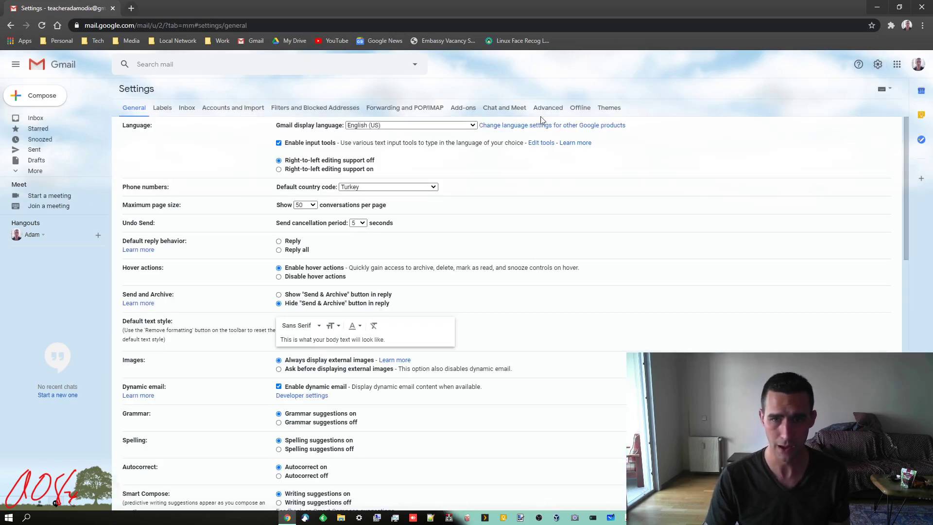
pyautogui.click(543, 124)
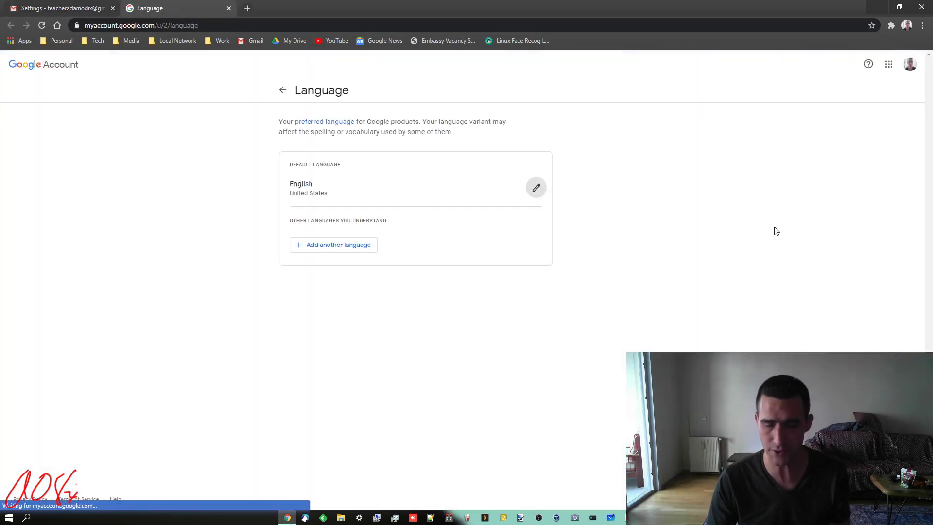